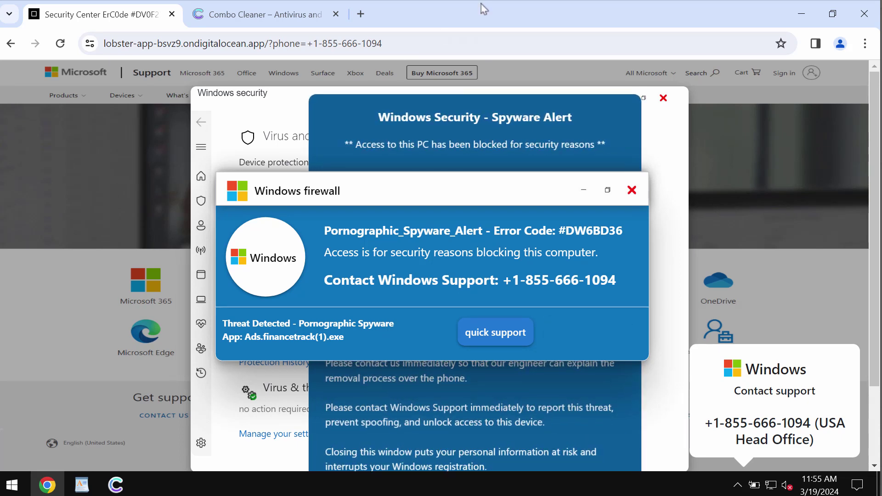
Replace the scam page with combocleaner.com and close the duplicate Combo Cleaner tab.
click(472, 43)
text(combocleaner.com)
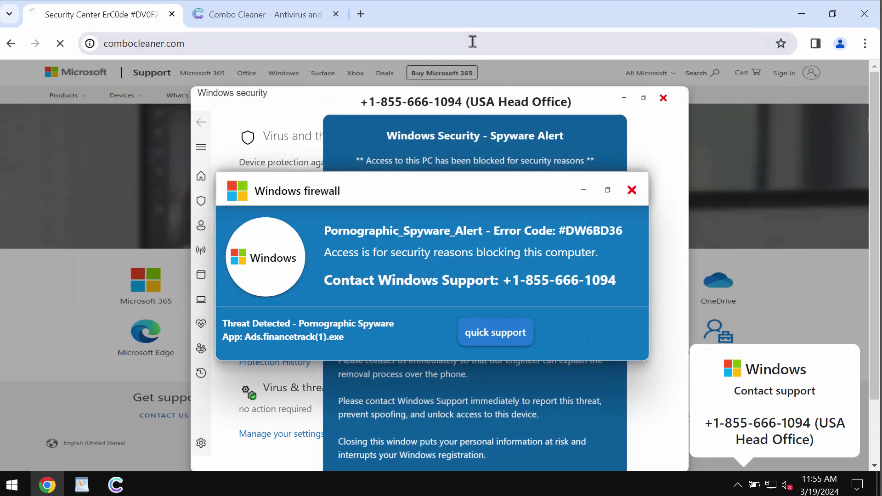
key(Return)
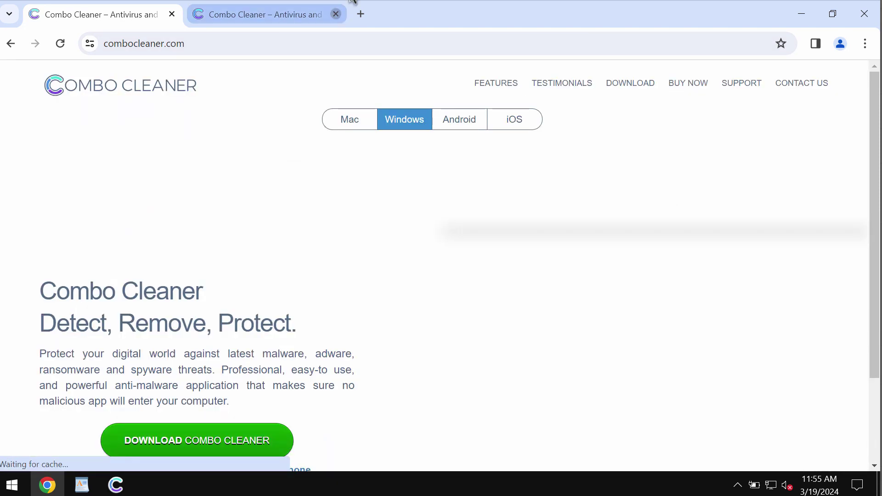
click(335, 14)
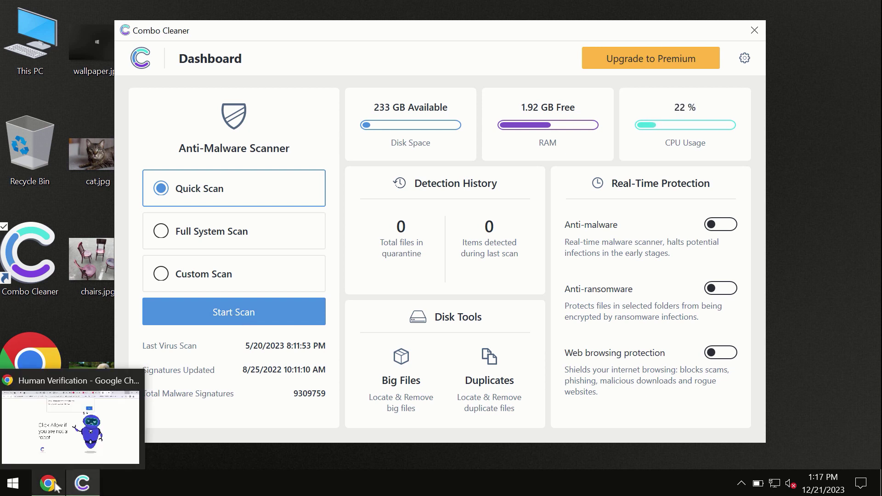
Load combocleaner.com in a new Chrome tab, then minimise Chrome to show Combo Cleaner.
mouse_move(47, 484)
click(48, 483)
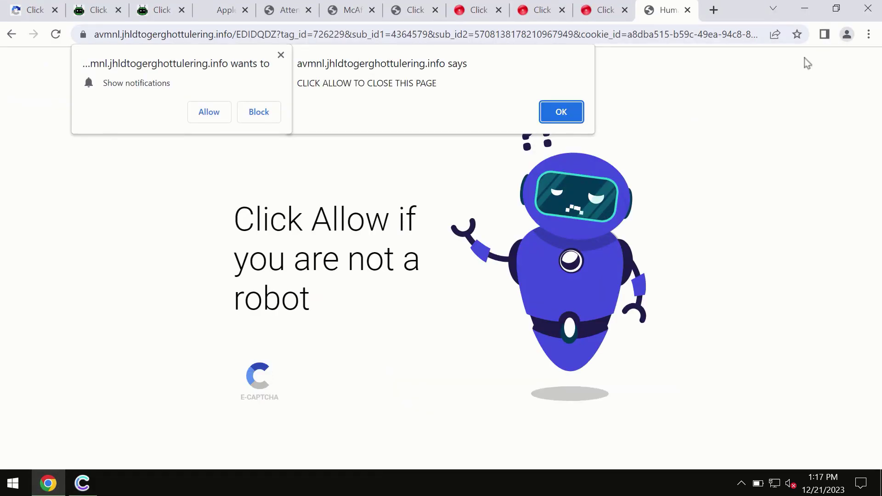
click(716, 10)
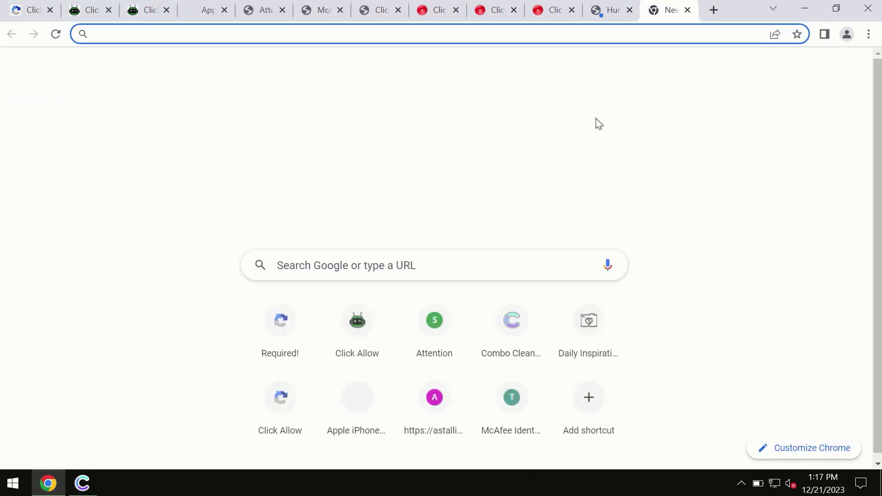
text(combocleaner.com)
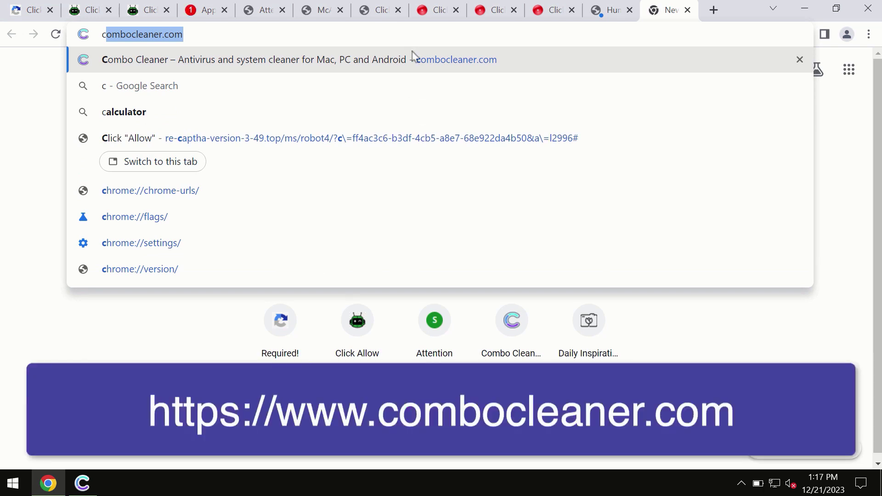
key(Return)
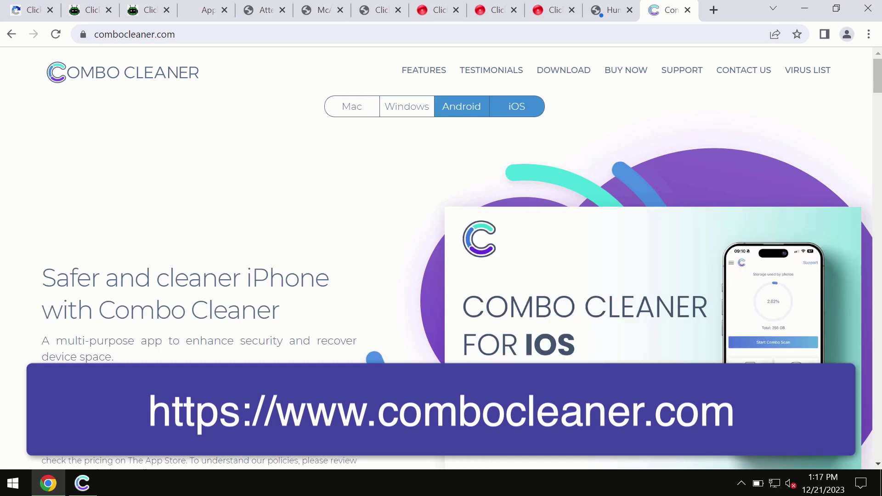
click(804, 8)
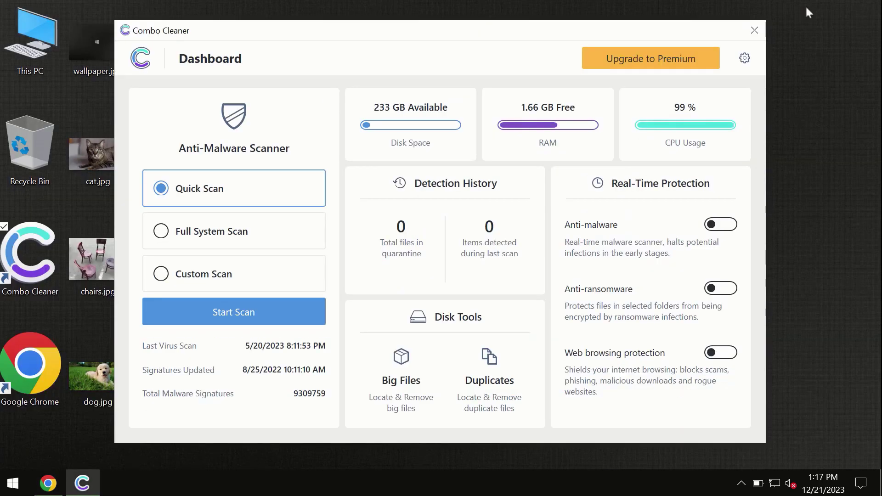
Run the Quick Scan, glance at the Premium upgrade offer, then return to the six results.
click(234, 317)
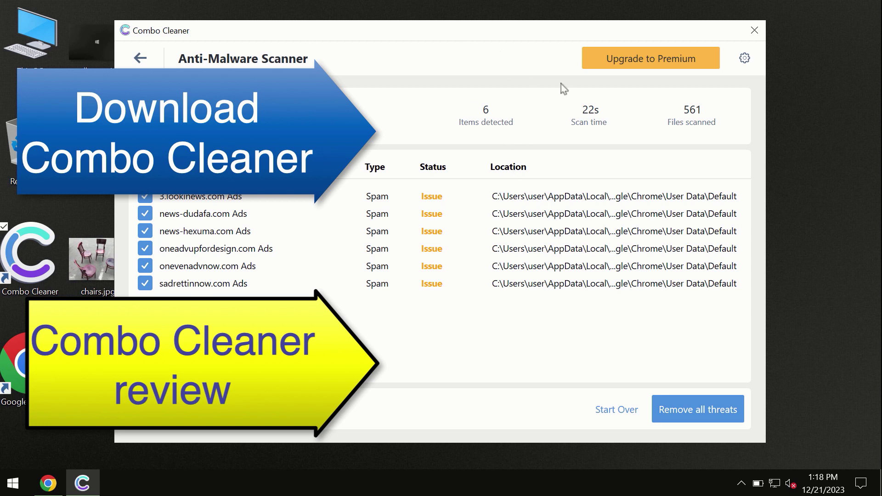
click(632, 62)
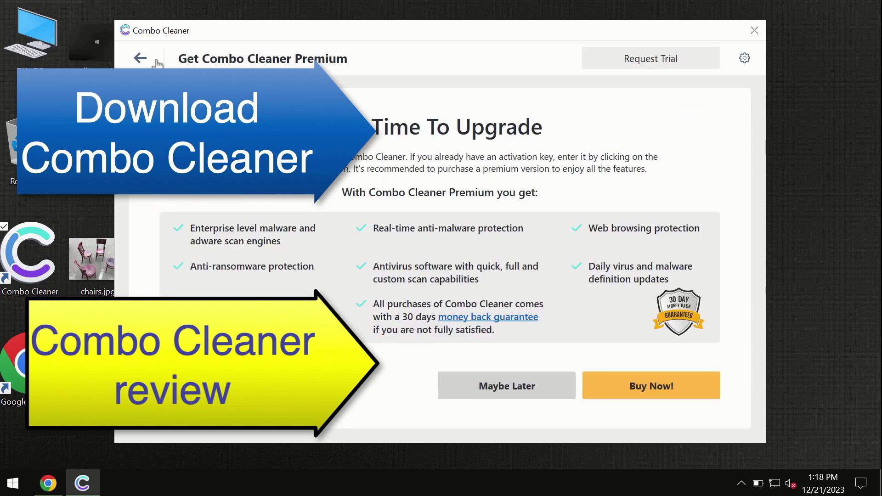
click(144, 59)
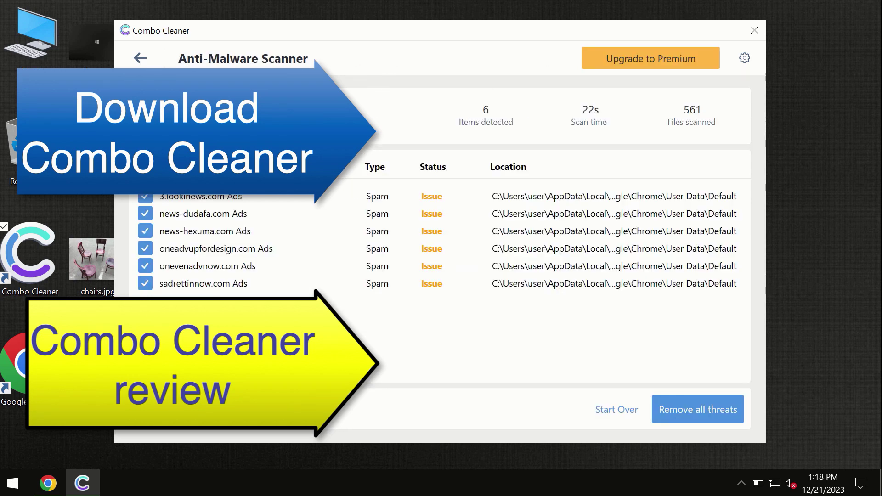